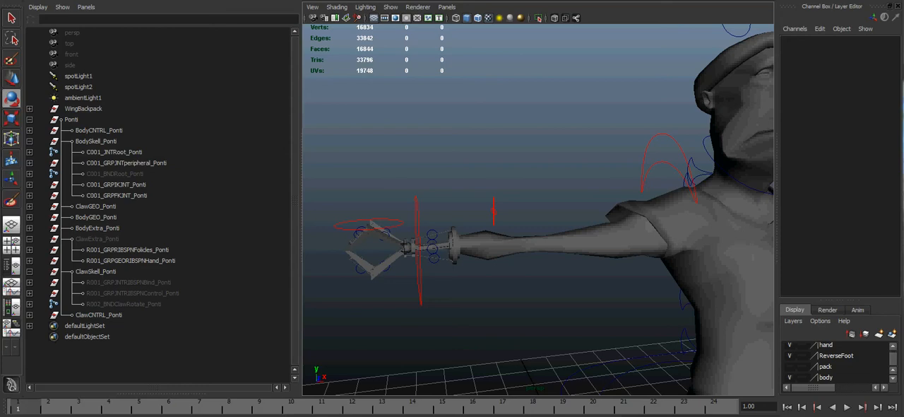
Step: Examine the mechanical claw, wrist joint and forearm ring close up from several angles
{"action": "middle_click_drag", "start_coordinate": [403, 297], "coordinate": [530, 289], "text": "alt"}
{"action": "scroll", "coordinate": [476, 315], "scroll_direction": "up", "scroll_amount": 4}
{"action": "left_click_drag", "start_coordinate": [531, 290], "coordinate": [589, 290], "text": "alt"}
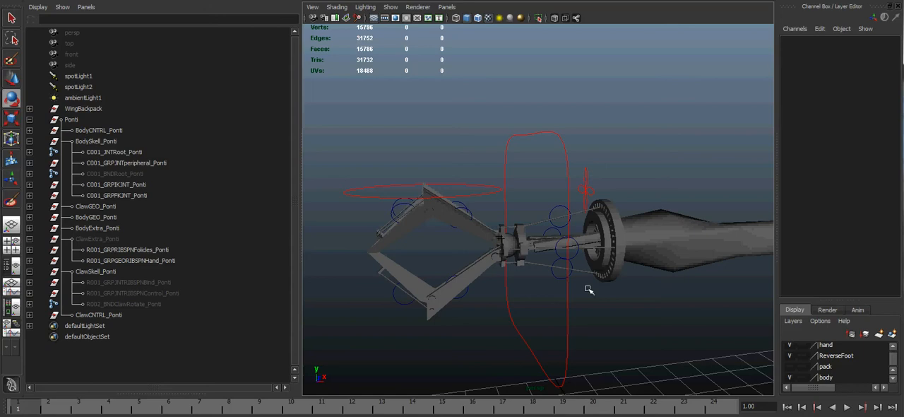
{"action": "left_click_drag", "start_coordinate": [567, 235], "coordinate": [471, 185], "text": "alt"}
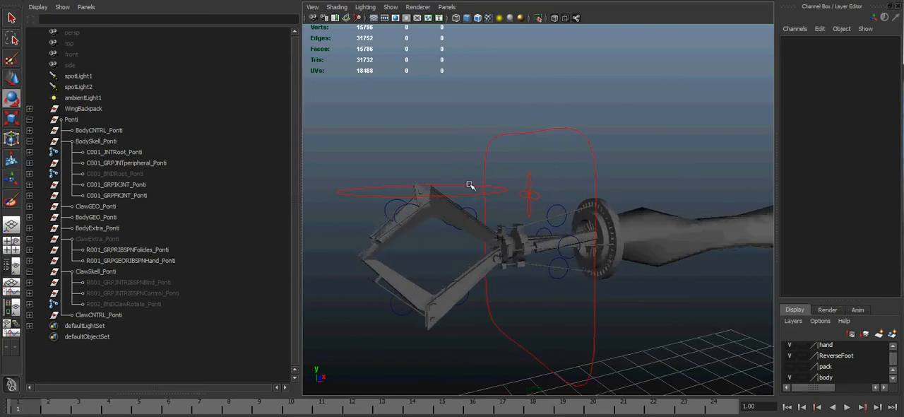
{"action": "left_click_drag", "start_coordinate": [528, 253], "coordinate": [546, 284], "text": "alt"}
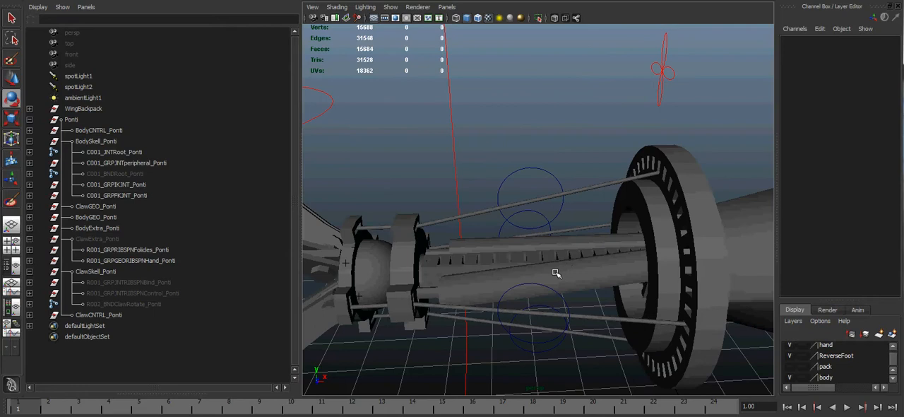
{"action": "left_click", "coordinate": [555, 274]}
{"action": "left_click_drag", "start_coordinate": [581, 263], "coordinate": [289, 234], "text": "alt"}
{"action": "left_click_drag", "start_coordinate": [411, 177], "coordinate": [490, 181], "text": "alt"}
Step: Select the fingers control above the claw and pick its Claw attribute for testing
{"action": "left_click", "coordinate": [505, 198]}
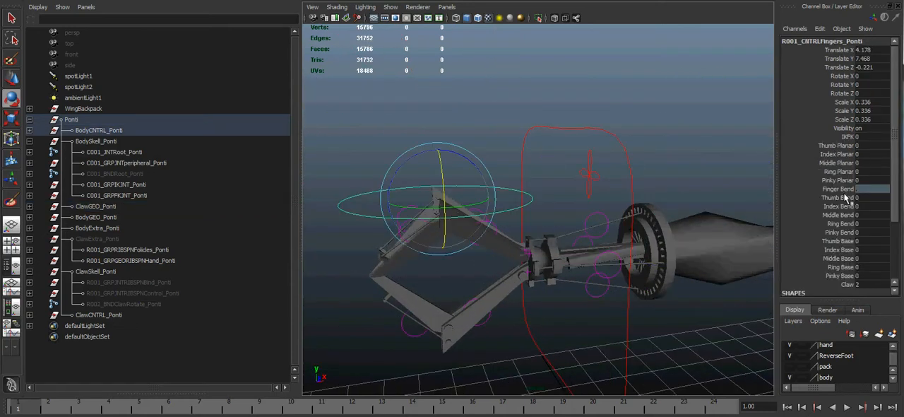
{"action": "left_click", "coordinate": [848, 285]}
{"action": "mouse_move", "coordinate": [684, 288]}
{"action": "middle_mouse_down"}
{"action": "mouse_move", "coordinate": [658, 283]}
{"action": "mouse_move", "coordinate": [679, 284]}
{"action": "middle_mouse_up"}
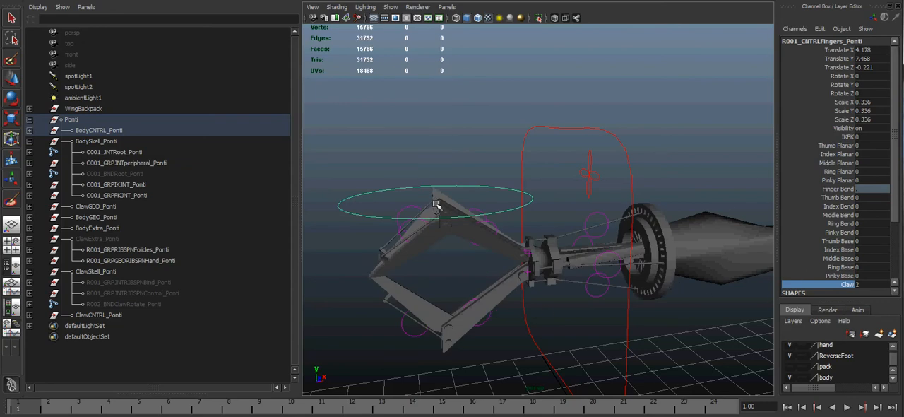
Step: Test opening and closing the claw by scrubbing the Thumb, Index and Middle Bend and Base attributes together, undoing each change
{"action": "left_click_drag", "start_coordinate": [842, 199], "coordinate": [843, 215]}
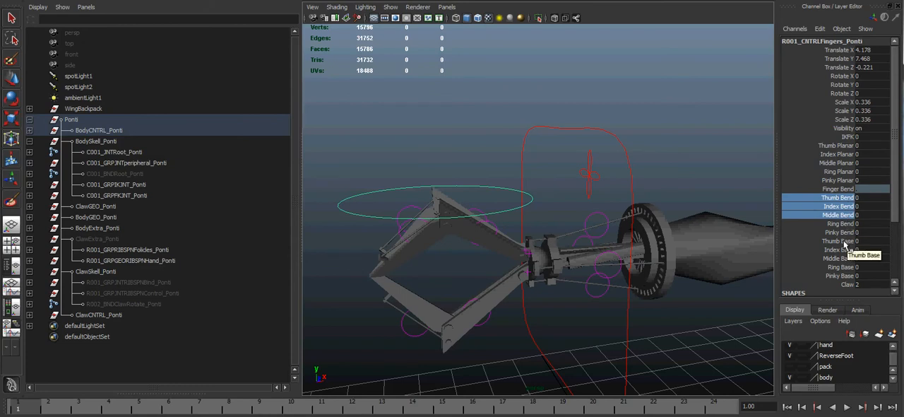
{"action": "left_click_drag", "start_coordinate": [843, 243], "coordinate": [845, 260], "text": "ctrl"}
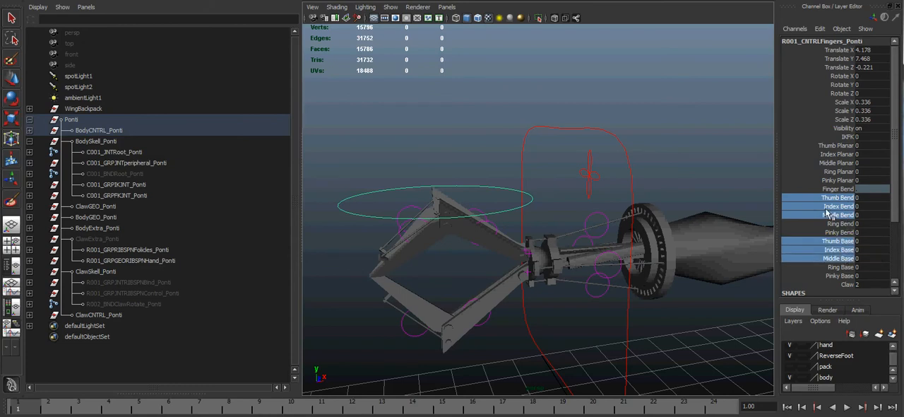
{"action": "middle_click_drag", "start_coordinate": [581, 269], "coordinate": [544, 270]}
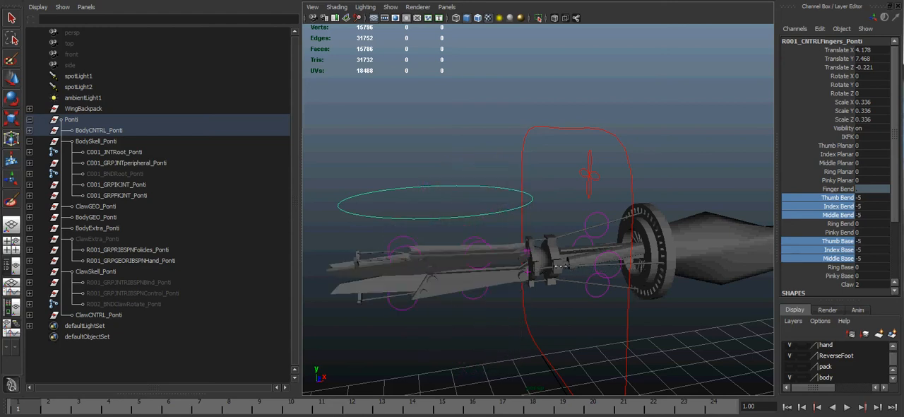
{"action": "key", "text": "ctrl+z"}
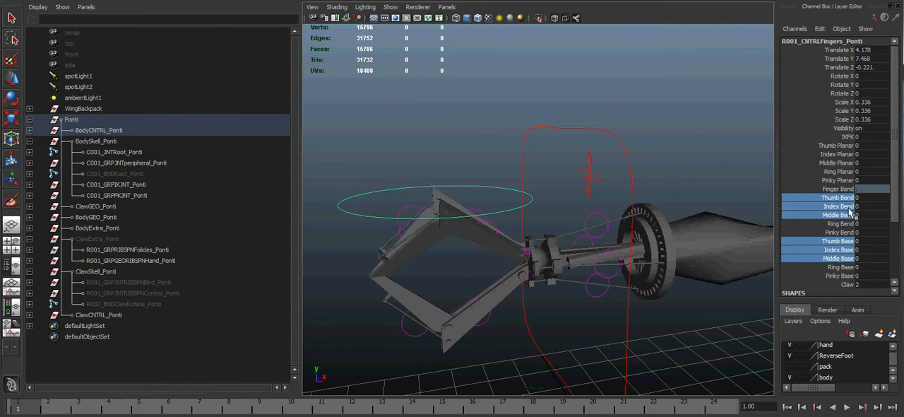
{"action": "middle_click_drag", "start_coordinate": [570, 294], "coordinate": [583, 277]}
{"action": "key", "text": "ctrl+z"}
Step: Try scrubbing only the Thumb, Index and Middle Bend attributes, undo that, and test the three matching Planar attributes
{"action": "left_click_drag", "start_coordinate": [841, 199], "coordinate": [834, 215]}
{"action": "middle_click_drag", "start_coordinate": [547, 240], "coordinate": [518, 226]}
{"action": "key", "text": "ctrl+z"}
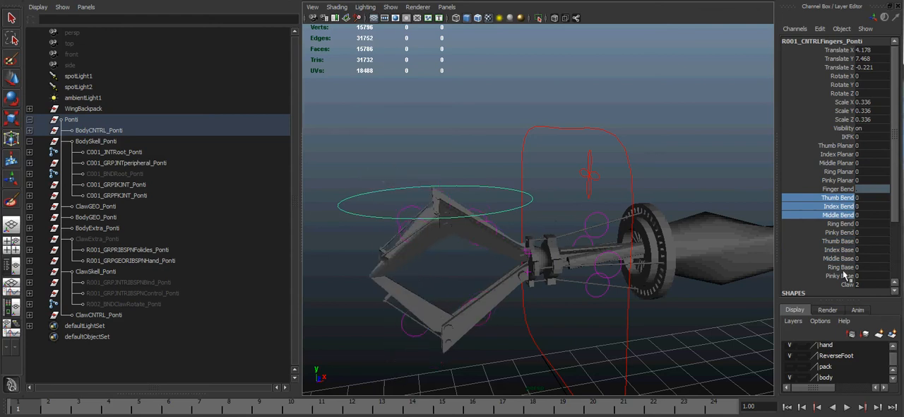
{"action": "left_click_drag", "start_coordinate": [837, 145], "coordinate": [837, 162]}
{"action": "middle_click_drag", "start_coordinate": [569, 240], "coordinate": [565, 242]}
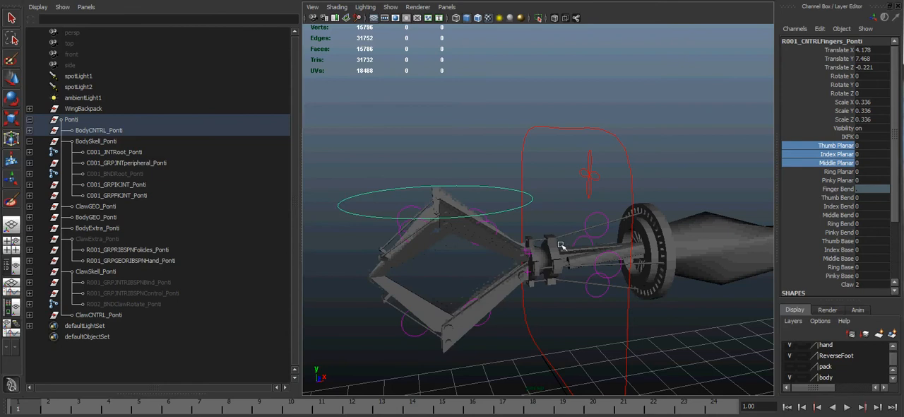
Step: Try rotating the IK hand control around the wrist about different axes and undo the rotations
{"action": "left_click", "coordinate": [522, 143]}
{"action": "left_click_drag", "start_coordinate": [523, 144], "coordinate": [495, 254], "text": "alt"}
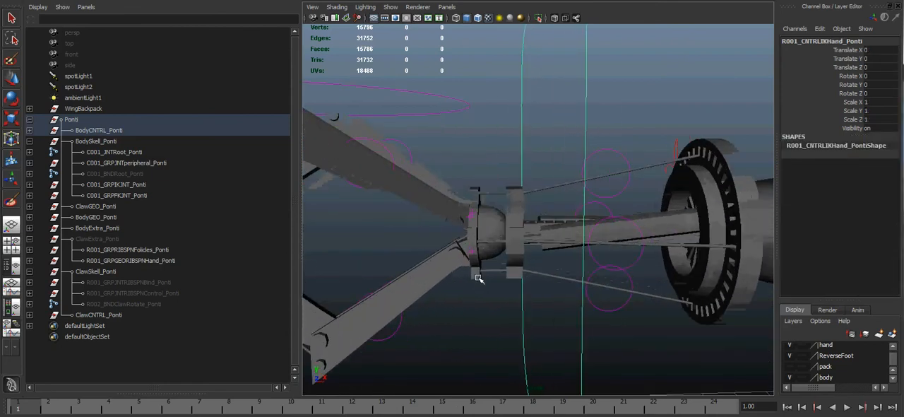
{"action": "key", "text": "e"}
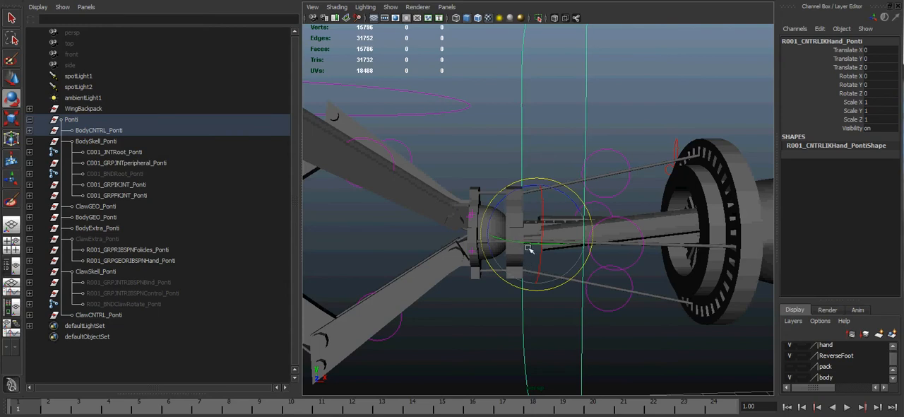
{"action": "mouse_move", "coordinate": [542, 206]}
{"action": "left_mouse_down"}
{"action": "mouse_move", "coordinate": [541, 237]}
{"action": "mouse_move", "coordinate": [542, 210]}
{"action": "left_mouse_up"}
{"action": "key", "text": "ctrl+z"}
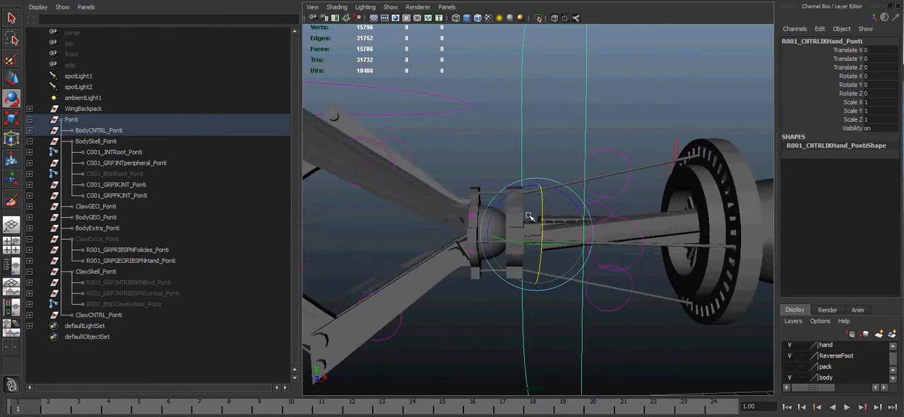
{"action": "left_click_drag", "start_coordinate": [517, 242], "coordinate": [527, 188]}
{"action": "key", "text": "ctrl+z"}
{"action": "key", "text": "ctrl+z"}
Step: Select the chord control circle on the lower claw finger and inspect the claw and wrist up close
{"action": "left_click_drag", "start_coordinate": [550, 251], "coordinate": [609, 281], "text": "alt"}
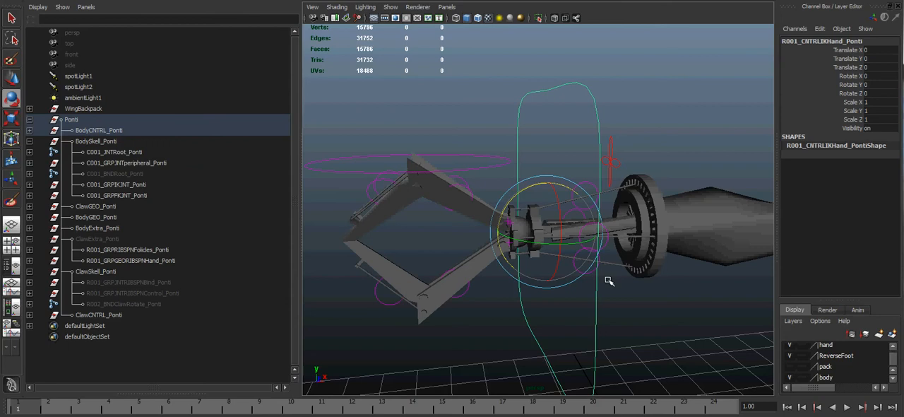
{"action": "left_click_drag", "start_coordinate": [441, 228], "coordinate": [455, 252], "text": "alt"}
{"action": "left_click", "coordinate": [424, 294]}
{"action": "right_click_drag", "start_coordinate": [434, 283], "coordinate": [558, 285], "text": "alt"}
{"action": "left_click_drag", "start_coordinate": [381, 335], "coordinate": [496, 314], "text": "alt"}
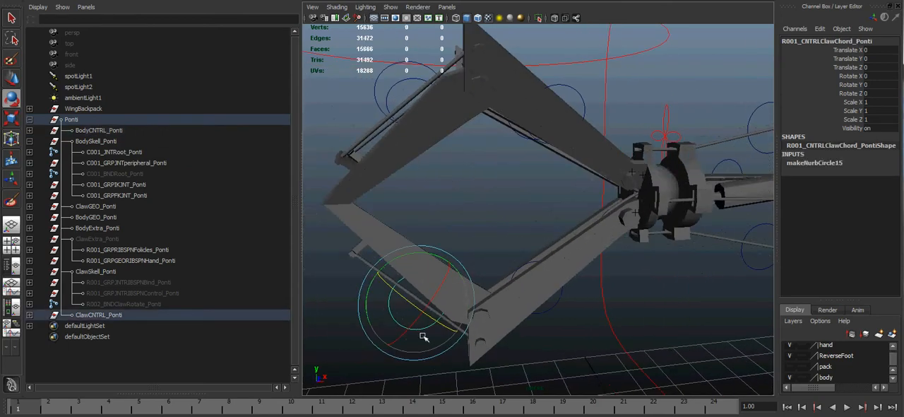
{"action": "right_click_drag", "start_coordinate": [531, 243], "coordinate": [549, 240], "text": "alt"}
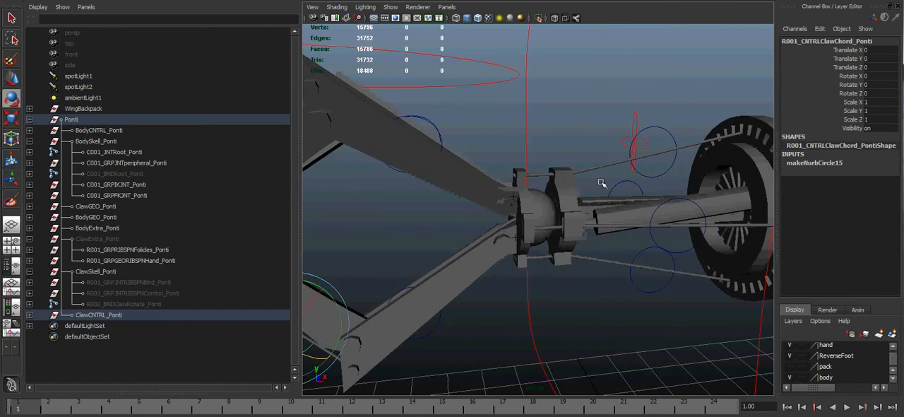
Step: Try moving the upper, lower and middle chord controls beside the forearm rods, undoing the moves
{"action": "left_click", "coordinate": [658, 137]}
{"action": "key", "text": "w"}
{"action": "left_click_drag", "start_coordinate": [649, 114], "coordinate": [662, 91]}
{"action": "left_click", "coordinate": [647, 294]}
{"action": "mouse_move", "coordinate": [660, 235]}
{"action": "left_mouse_down"}
{"action": "mouse_move", "coordinate": [653, 272]}
{"action": "mouse_move", "coordinate": [664, 234]}
{"action": "left_mouse_up"}
{"action": "key", "text": "ctrl+z"}
{"action": "left_click", "coordinate": [685, 250]}
{"action": "mouse_move", "coordinate": [681, 191]}
{"action": "left_mouse_down"}
{"action": "mouse_move", "coordinate": [686, 206]}
{"action": "mouse_move", "coordinate": [692, 190]}
{"action": "left_mouse_up"}
{"action": "key", "text": "ctrl+z"}
Step: Try moving the R010_CNTRLClawChord_Ponti control behind the forearm rods upward and undo the move
{"action": "left_click", "coordinate": [632, 190]}
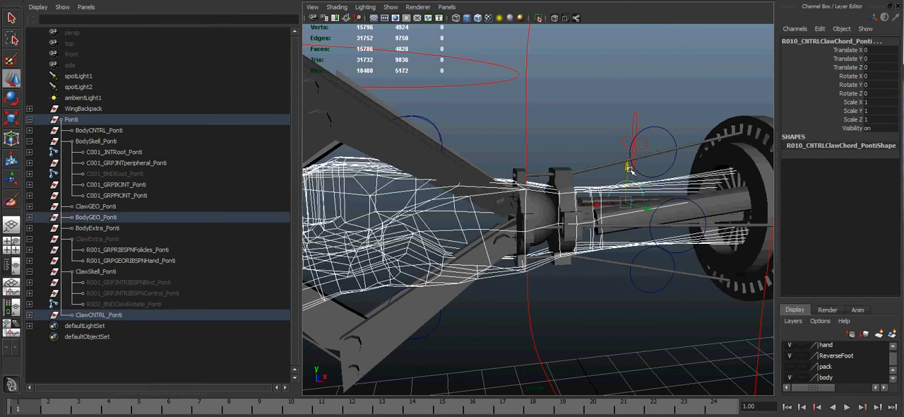
{"action": "left_click", "coordinate": [613, 176]}
{"action": "left_click", "coordinate": [626, 180]}
{"action": "left_click_drag", "start_coordinate": [630, 163], "coordinate": [644, 135]}
{"action": "key", "text": "ctrl+z"}
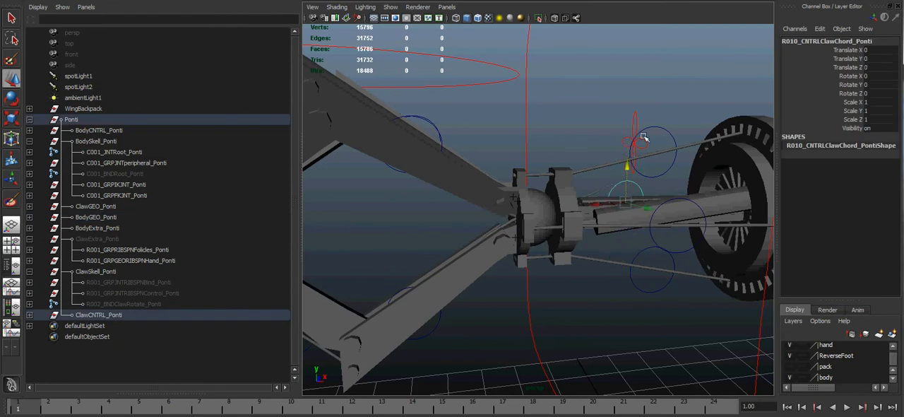
Step: Try moving a chord control on the upper claw finger and undo the move
{"action": "right_click_drag", "start_coordinate": [633, 179], "coordinate": [598, 195], "text": "alt"}
{"action": "left_click_drag", "start_coordinate": [598, 194], "coordinate": [537, 171], "text": "alt"}
{"action": "left_click_drag", "start_coordinate": [489, 144], "coordinate": [484, 155]}
{"action": "left_click_drag", "start_coordinate": [453, 186], "coordinate": [504, 133]}
{"action": "key", "text": "ctrl+z"}
Step: Try moving the inner and outer chord controls on the lower claw finger, undoing each move
{"action": "left_click", "coordinate": [470, 297]}
{"action": "left_click_drag", "start_coordinate": [451, 261], "coordinate": [515, 310]}
{"action": "key", "text": "ctrl+z"}
{"action": "left_click_drag", "start_coordinate": [381, 320], "coordinate": [392, 286]}
{"action": "left_click_drag", "start_coordinate": [418, 261], "coordinate": [402, 282]}
{"action": "key", "text": "ctrl+z"}
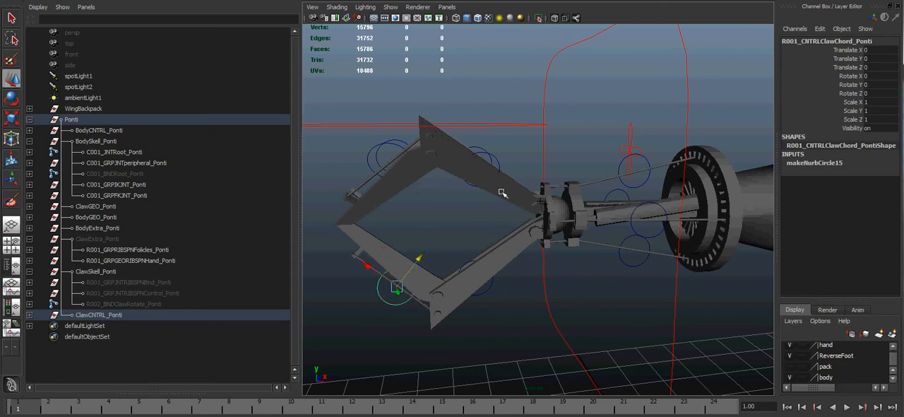
Step: Reselect the fingers control and test its Thumb, Index and Middle Bend and Base attributes on the claw again
{"action": "left_click", "coordinate": [479, 210]}
{"action": "left_click_drag", "start_coordinate": [479, 211], "coordinate": [480, 244], "text": "alt"}
{"action": "left_click", "coordinate": [514, 171]}
{"action": "left_click_drag", "start_coordinate": [515, 172], "coordinate": [528, 233], "text": "alt"}
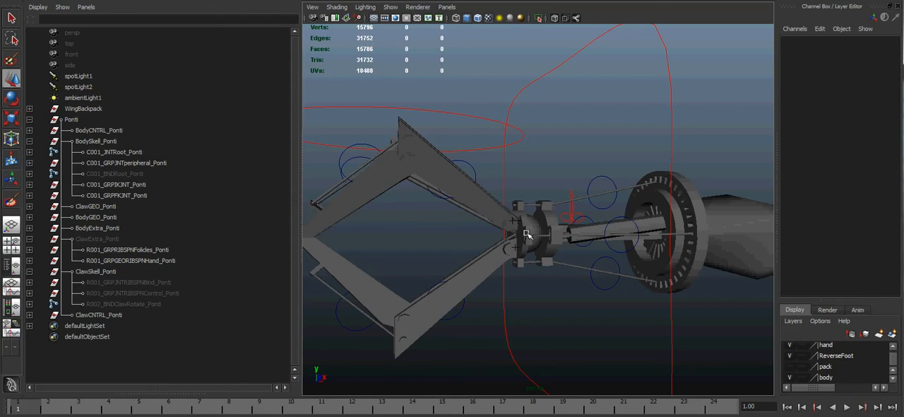
{"action": "middle_click_drag", "start_coordinate": [534, 168], "coordinate": [539, 182], "text": "alt"}
{"action": "right_click_drag", "start_coordinate": [539, 182], "coordinate": [549, 250], "text": "alt"}
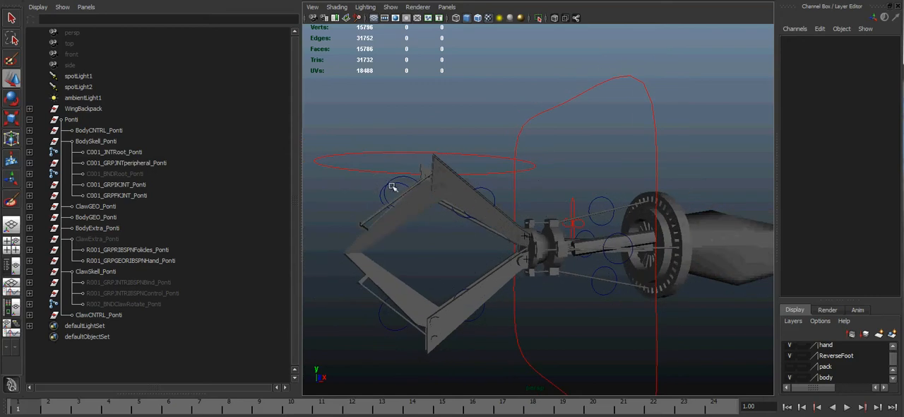
{"action": "left_click", "coordinate": [468, 155]}
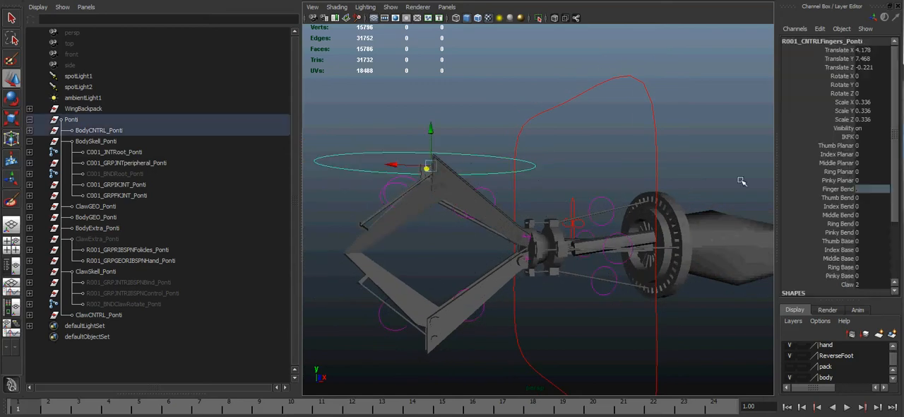
{"action": "left_click_drag", "start_coordinate": [847, 201], "coordinate": [847, 216]}
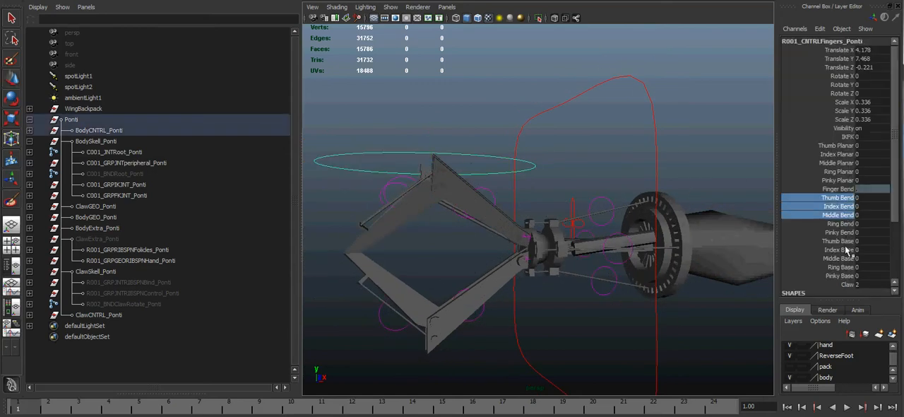
{"action": "left_click_drag", "start_coordinate": [849, 241], "coordinate": [848, 257], "text": "ctrl"}
{"action": "middle_click_drag", "start_coordinate": [609, 245], "coordinate": [544, 226]}
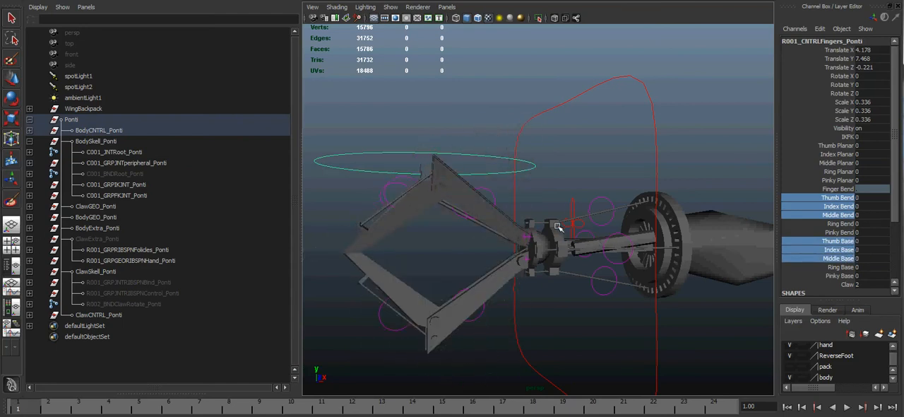
Step: Select the IK hand control around the wrist and look through the display layers for the joint layers
{"action": "left_click", "coordinate": [532, 195]}
{"action": "left_click_drag", "start_coordinate": [596, 226], "coordinate": [581, 227], "text": "alt"}
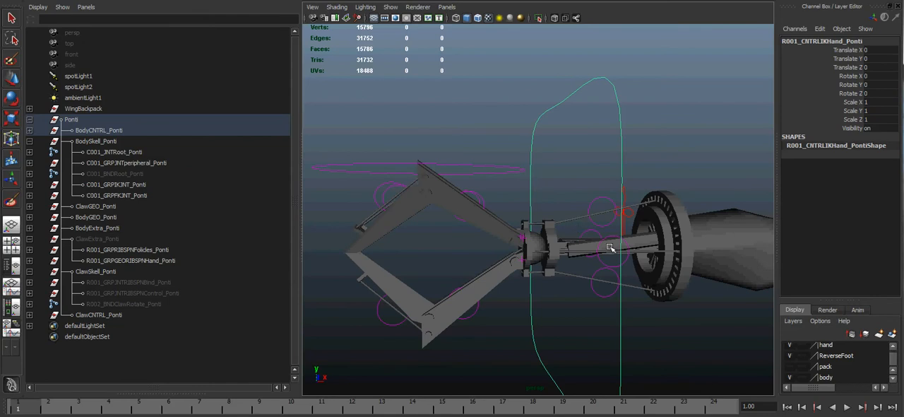
{"action": "scroll", "coordinate": [822, 361], "scroll_direction": "down", "scroll_amount": 2}
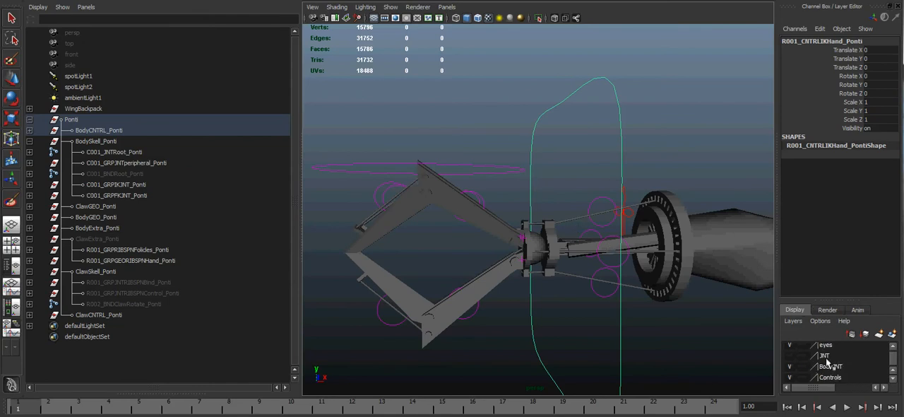
{"action": "scroll", "coordinate": [825, 365], "scroll_direction": "down", "scroll_amount": 2}
Step: Turn on the visibility of the body bind skeleton root, C001_BNDRoot_Ponti
{"action": "left_click", "coordinate": [138, 173]}
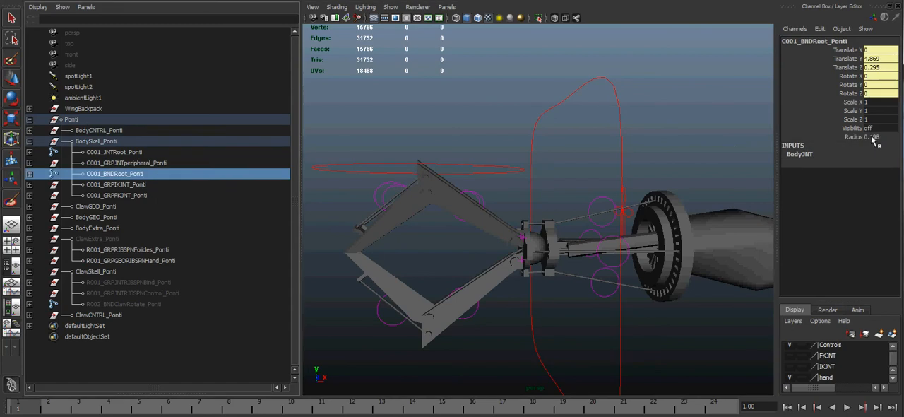
{"action": "left_click", "coordinate": [881, 130]}
{"action": "key", "text": "Return"}
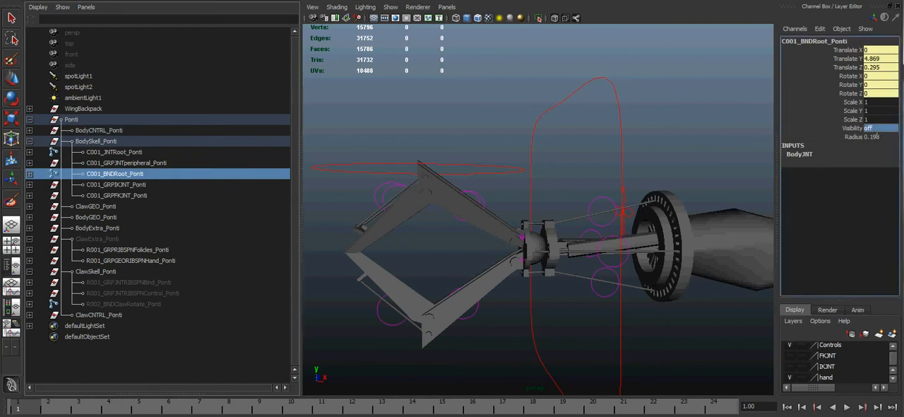
{"action": "left_click", "coordinate": [873, 129]}
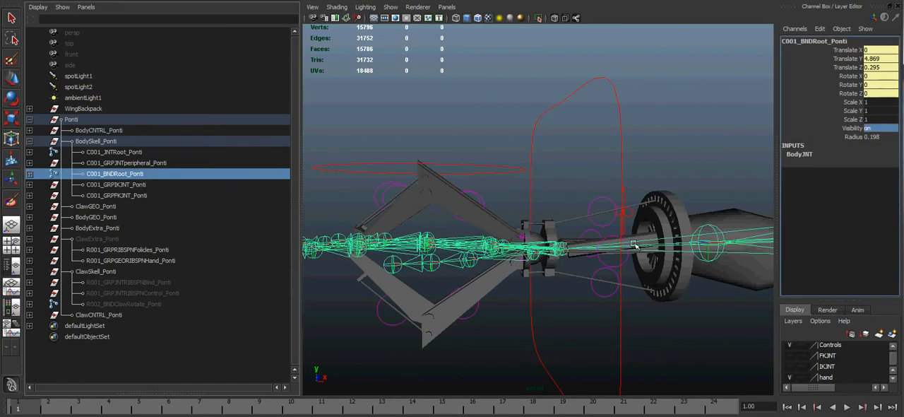
Step: Select the elbow bind joint and examine the arm's joint chain from the shoulder down to the hand
{"action": "left_click", "coordinate": [685, 344]}
{"action": "left_click_drag", "start_coordinate": [686, 344], "coordinate": [657, 332], "text": "alt"}
{"action": "left_click_drag", "start_coordinate": [553, 248], "coordinate": [678, 267], "text": "alt"}
{"action": "left_click", "coordinate": [573, 248]}
{"action": "middle_click_drag", "start_coordinate": [696, 270], "coordinate": [555, 219], "text": "alt"}
{"action": "left_click_drag", "start_coordinate": [578, 235], "coordinate": [607, 283], "text": "alt"}
{"action": "left_click_drag", "start_coordinate": [704, 332], "coordinate": [726, 254], "text": "alt"}
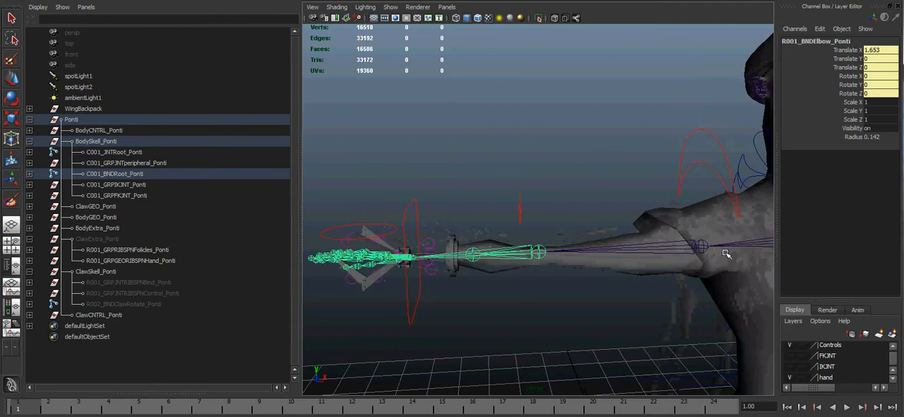
{"action": "middle_click_drag", "start_coordinate": [726, 253], "coordinate": [646, 195], "text": "alt"}
{"action": "middle_click_drag", "start_coordinate": [522, 243], "coordinate": [678, 275], "text": "alt"}
{"action": "scroll", "coordinate": [617, 299], "scroll_direction": "up", "scroll_amount": 5}
{"action": "middle_click_drag", "start_coordinate": [520, 293], "coordinate": [582, 268], "text": "alt"}
{"action": "left_click_drag", "start_coordinate": [582, 267], "coordinate": [549, 304], "text": "alt"}
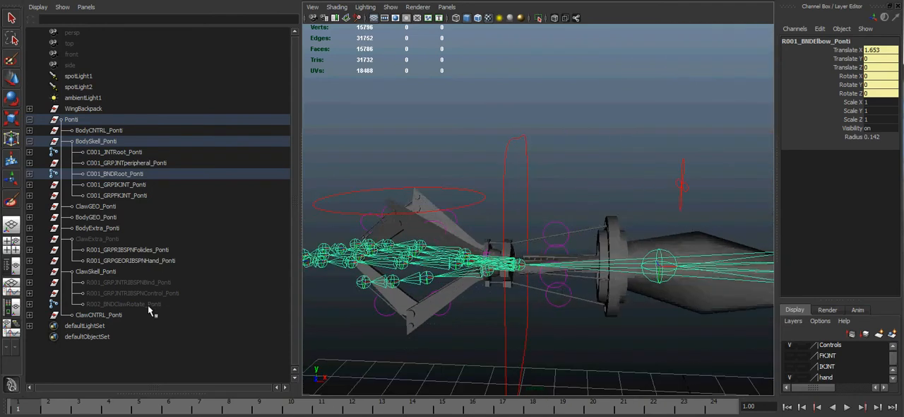
Step: Turn off the visibility of the elbow bind joint, R001_BNDElbow_Ponti, by setting it to 0
{"action": "left_click", "coordinate": [876, 128]}
{"action": "type", "text": "0"}
{"action": "key", "text": "Return"}
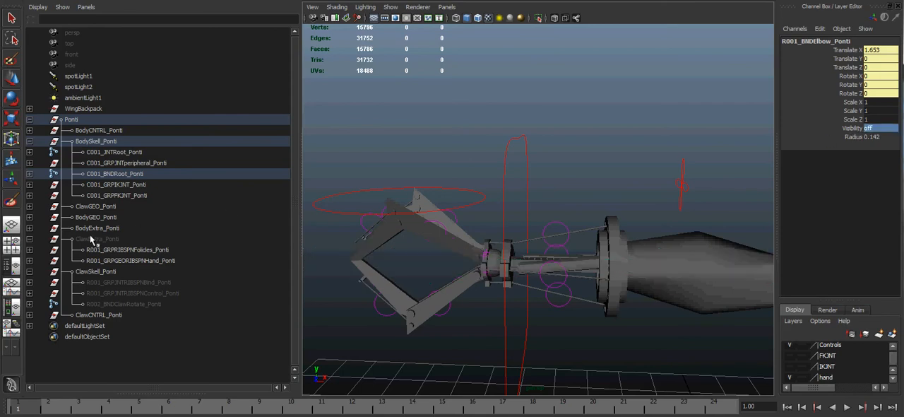
Step: Turn on the visibility of R002_BNDClawRotate_Ponti in the claw skeleton by setting it to 1
{"action": "left_click", "coordinate": [118, 303]}
{"action": "left_click", "coordinate": [877, 128]}
{"action": "type", "text": "1"}
{"action": "key", "text": "Return"}
Step: Examine the claw's bind skeleton up close, selecting the claw index joint and the R001_BNDClawRotate_Ponti joint
{"action": "left_click_drag", "start_coordinate": [559, 210], "coordinate": [580, 254], "text": "alt"}
{"action": "left_click", "coordinate": [537, 221]}
{"action": "left_click_drag", "start_coordinate": [538, 221], "coordinate": [591, 241], "text": "alt"}
{"action": "right_click_drag", "start_coordinate": [592, 241], "coordinate": [606, 275], "text": "alt"}
{"action": "left_click", "coordinate": [558, 254]}
{"action": "left_click_drag", "start_coordinate": [558, 257], "coordinate": [535, 260], "text": "alt"}
{"action": "right_click_drag", "start_coordinate": [535, 260], "coordinate": [551, 274], "text": "alt"}
{"action": "left_click", "coordinate": [511, 260]}
{"action": "left_click", "coordinate": [517, 272]}
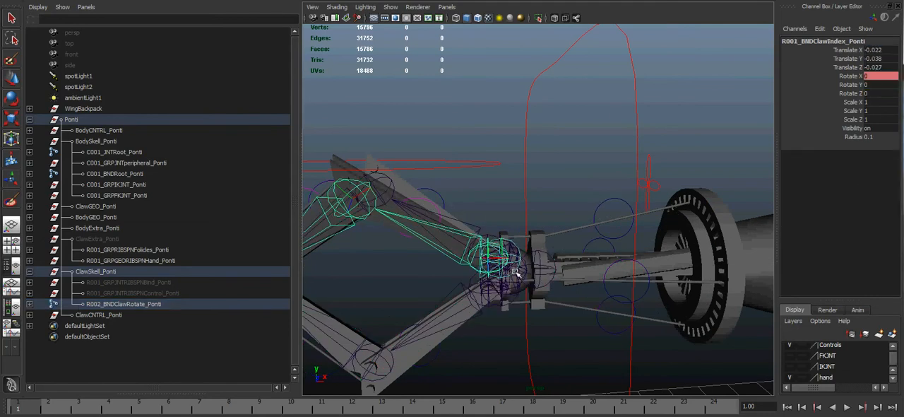
{"action": "left_click", "coordinate": [526, 272]}
{"action": "left_click_drag", "start_coordinate": [526, 273], "coordinate": [573, 285], "text": "alt"}
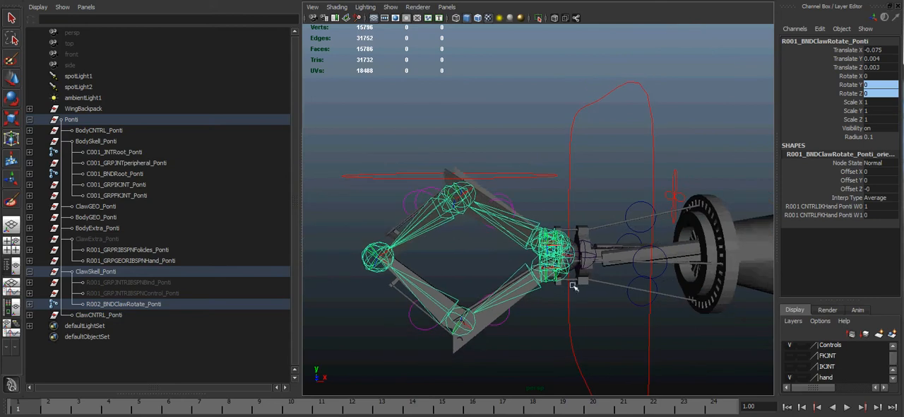
Step: Examine the Rotate Y and Rotate Z channels of R001_BNDClawRotate_Ponti and the joint's place at the claw's wrist
{"action": "left_click_drag", "start_coordinate": [859, 83], "coordinate": [857, 93]}
{"action": "left_click", "coordinate": [858, 93]}
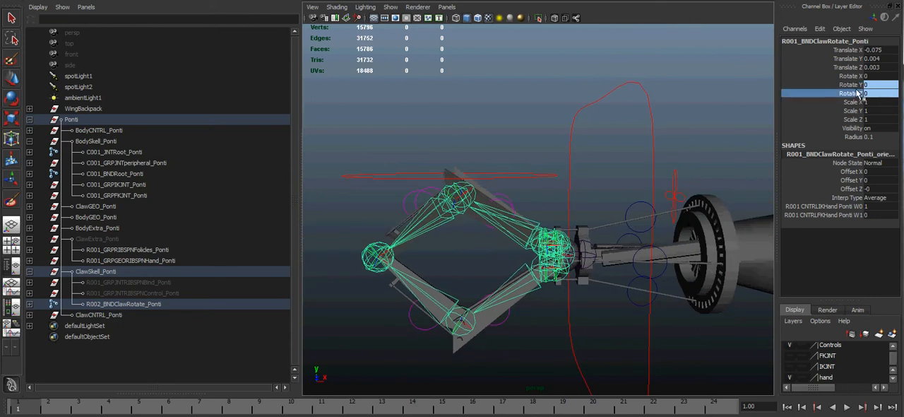
{"action": "middle_click_drag", "start_coordinate": [392, 273], "coordinate": [412, 268], "text": "alt"}
{"action": "right_click_drag", "start_coordinate": [413, 267], "coordinate": [614, 279], "text": "alt"}
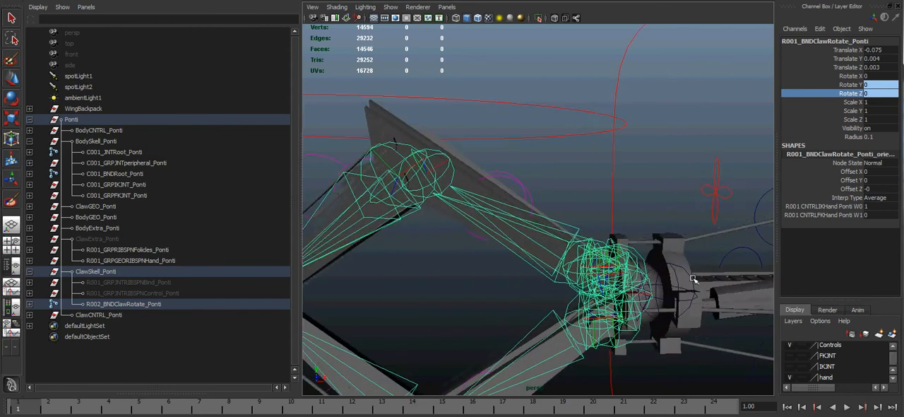
{"action": "left_click", "coordinate": [677, 263]}
{"action": "left_click_drag", "start_coordinate": [676, 278], "coordinate": [706, 316], "text": "alt"}
{"action": "right_click_drag", "start_coordinate": [706, 317], "coordinate": [660, 281], "text": "alt"}
Step: Select the claw index bind joints R002_BNDClawIndex_Ponti and R003_BNDClawIndex_Ponti to inspect the upper finger's chain
{"action": "left_click", "coordinate": [627, 196]}
{"action": "left_click_drag", "start_coordinate": [615, 237], "coordinate": [581, 243], "text": "alt"}
{"action": "left_click", "coordinate": [494, 213]}
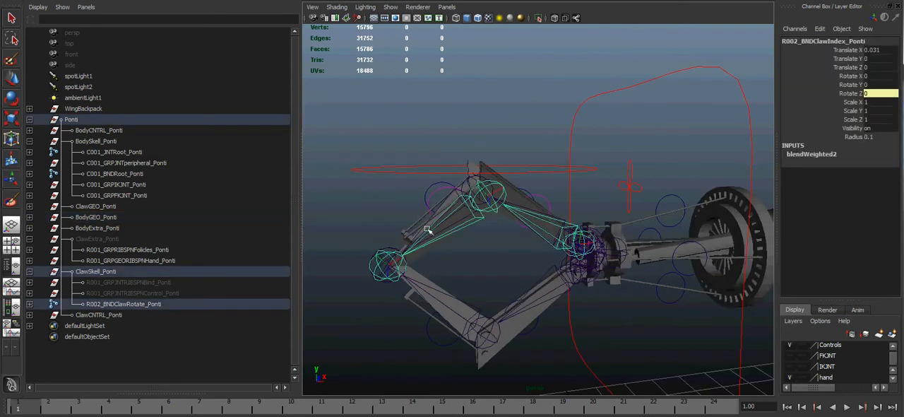
{"action": "left_click_drag", "start_coordinate": [517, 258], "coordinate": [545, 198], "text": "alt"}
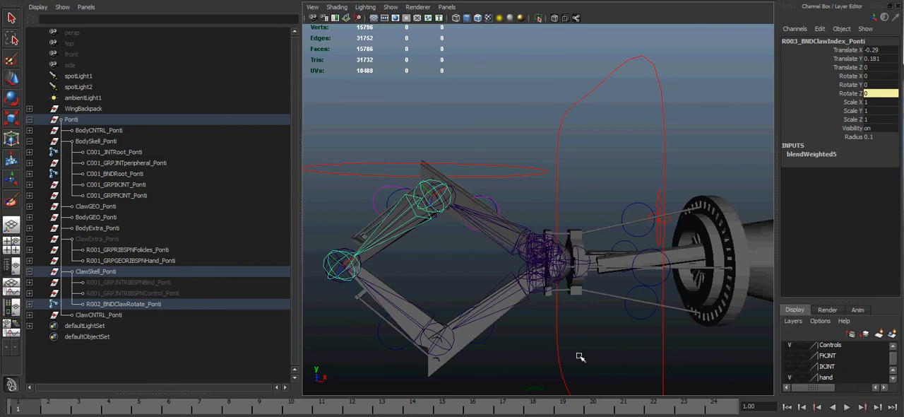
{"action": "left_click_drag", "start_coordinate": [554, 204], "coordinate": [433, 206], "text": "alt"}
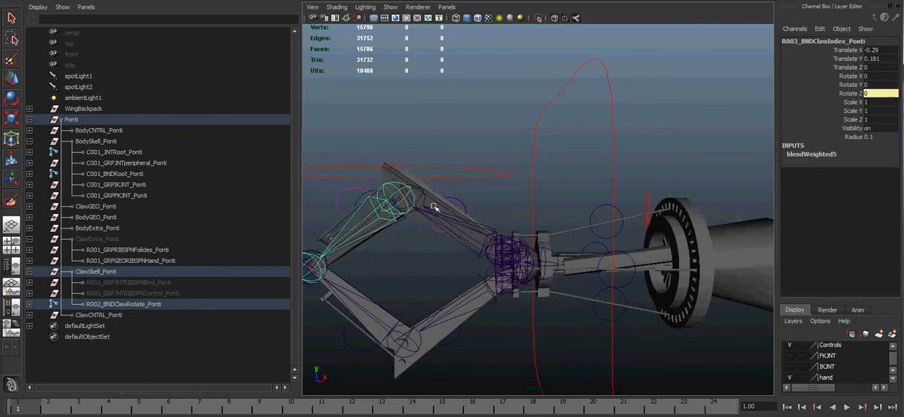
Step: Turn on the visibility of the ribbon bind joint group R001_GRPJNTRIBSPNBind_Ponti
{"action": "left_click", "coordinate": [126, 301]}
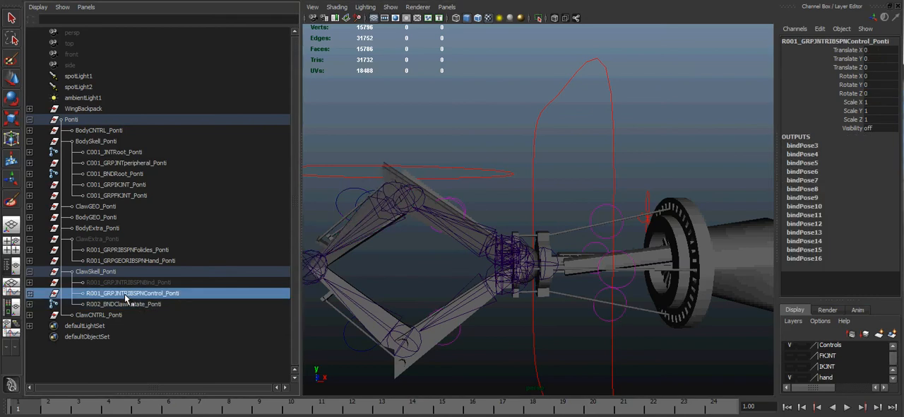
{"action": "left_click", "coordinate": [131, 284]}
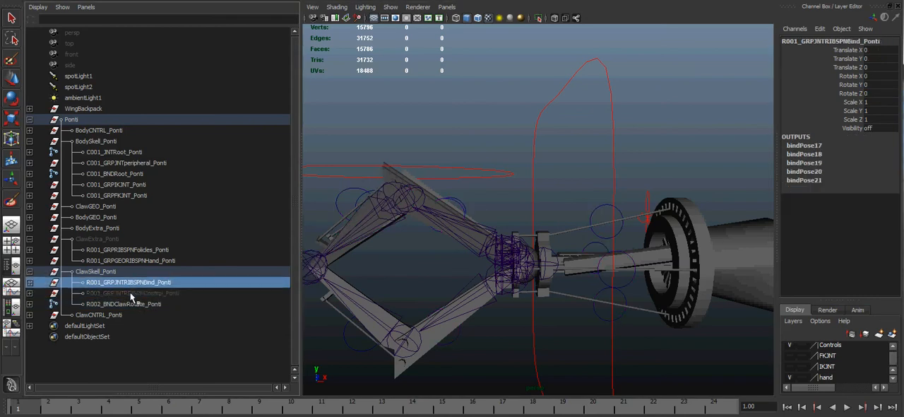
{"action": "left_click", "coordinate": [880, 128]}
{"action": "type", "text": "on"}
{"action": "key", "text": "Return"}
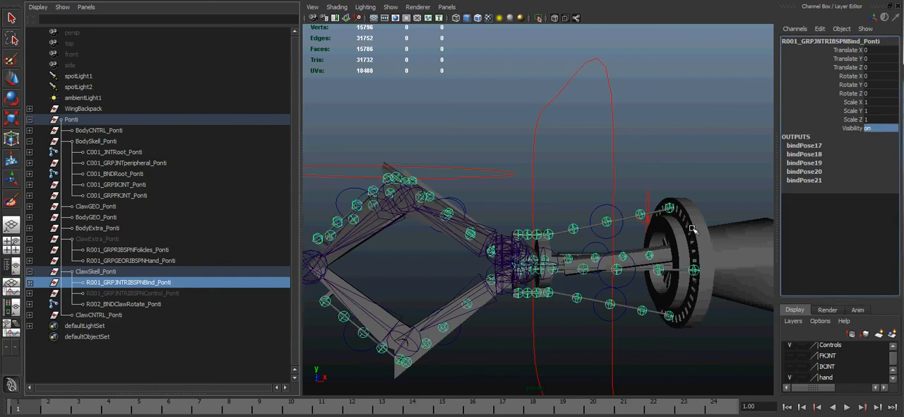
Step: Test-move the lower finger's chord control, R001_CNTRLClawChord_Ponti, with the Move tool and undo the move
{"action": "left_click_drag", "start_coordinate": [448, 288], "coordinate": [468, 284], "text": "alt"}
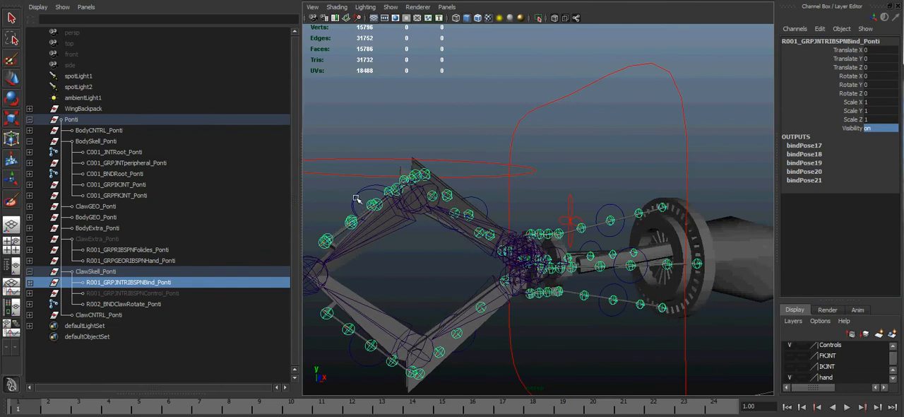
{"action": "left_click_drag", "start_coordinate": [378, 213], "coordinate": [382, 297], "text": "alt"}
{"action": "left_click", "coordinate": [381, 308]}
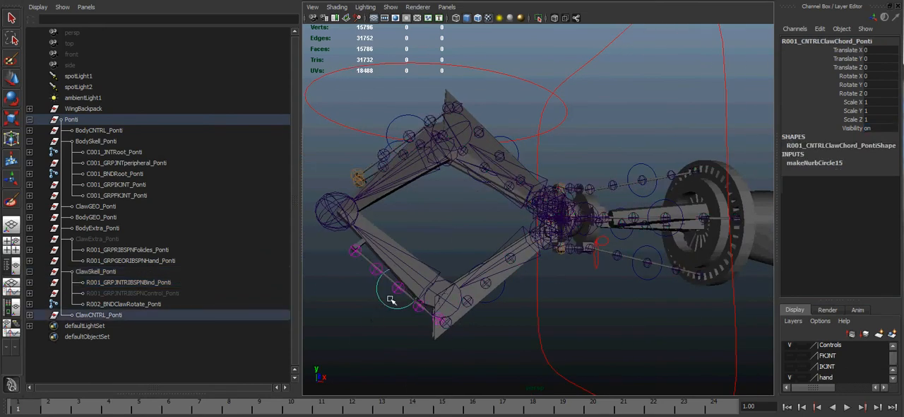
{"action": "key", "text": "w"}
{"action": "mouse_move", "coordinate": [421, 261]}
{"action": "left_mouse_down"}
{"action": "mouse_move", "coordinate": [409, 263]}
{"action": "mouse_move", "coordinate": [421, 251]}
{"action": "left_mouse_up"}
{"action": "key", "text": "ctrl+z"}
Step: Test-move the forearm chord control R007_CNTRLClawChord_Ponti and undo the move
{"action": "left_click_drag", "start_coordinate": [566, 236], "coordinate": [580, 183], "text": "alt"}
{"action": "right_click_drag", "start_coordinate": [568, 214], "coordinate": [587, 226], "text": "alt"}
{"action": "middle_click_drag", "start_coordinate": [587, 226], "coordinate": [529, 250], "text": "alt"}
{"action": "right_click_drag", "start_coordinate": [529, 250], "coordinate": [545, 250], "text": "alt"}
{"action": "middle_click_drag", "start_coordinate": [608, 283], "coordinate": [604, 247], "text": "alt"}
{"action": "right_click_drag", "start_coordinate": [603, 247], "coordinate": [578, 245], "text": "alt"}
{"action": "left_click_drag", "start_coordinate": [578, 245], "coordinate": [591, 233], "text": "alt"}
{"action": "left_click_drag", "start_coordinate": [520, 127], "coordinate": [542, 99]}
{"action": "key", "text": "ctrl+z"}
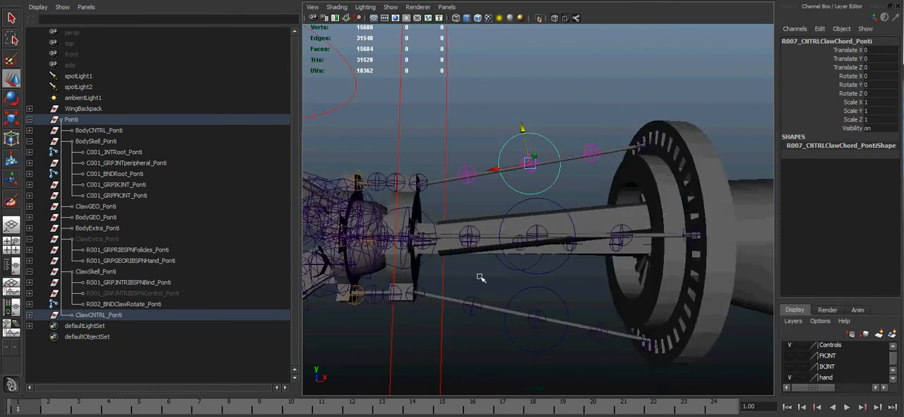
Step: Select the upper finger's chord control, R002_CNTRLClawChord_Ponti, and view its ribbon bind joints
{"action": "middle_click_drag", "start_coordinate": [480, 277], "coordinate": [653, 269], "text": "alt"}
{"action": "right_click_drag", "start_coordinate": [652, 269], "coordinate": [543, 256], "text": "alt"}
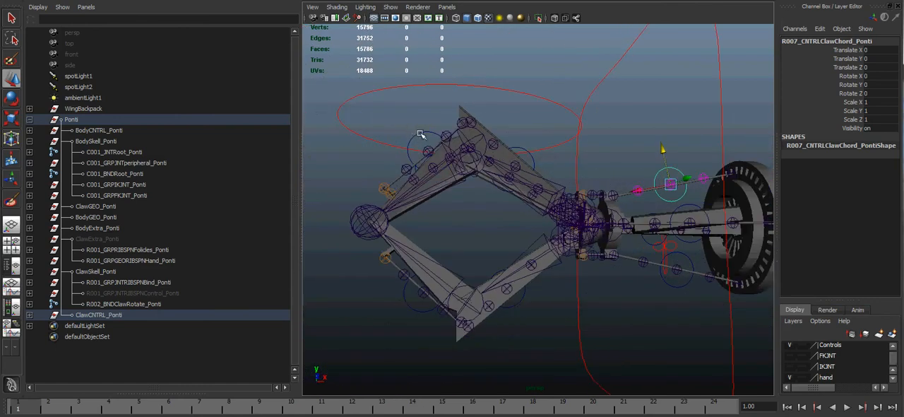
{"action": "left_click", "coordinate": [421, 134]}
{"action": "left_click_drag", "start_coordinate": [575, 197], "coordinate": [571, 238], "text": "alt"}
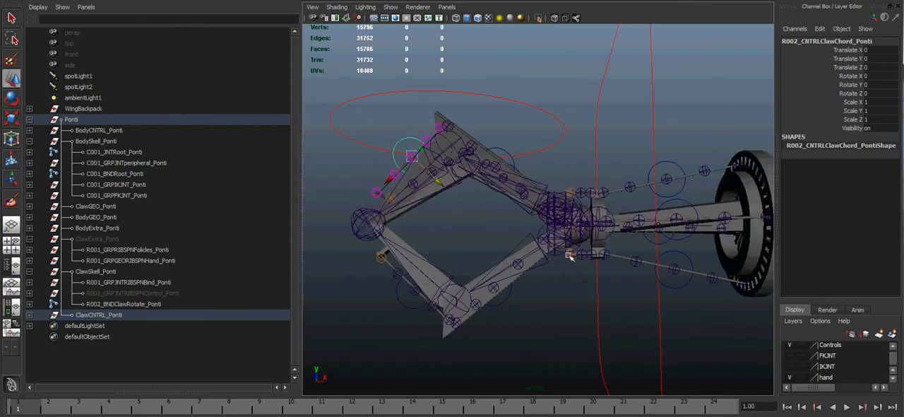
Step: Turn on the visibility of the ClawExtra_Ponti group by setting it to 1
{"action": "left_click", "coordinate": [98, 240]}
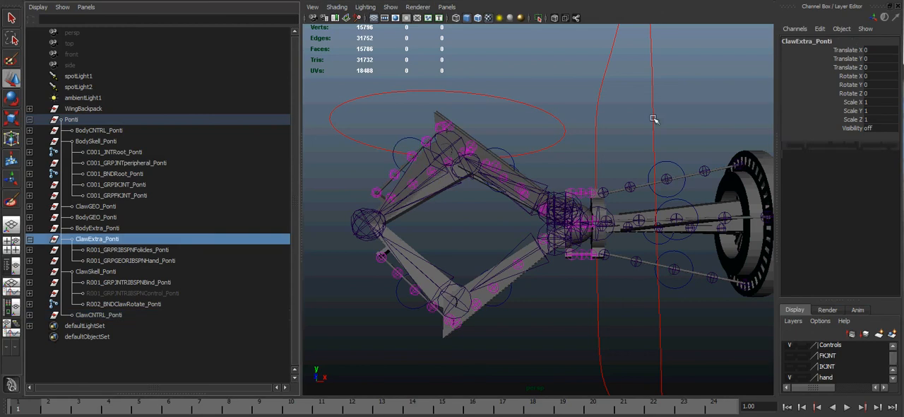
{"action": "left_click", "coordinate": [872, 129]}
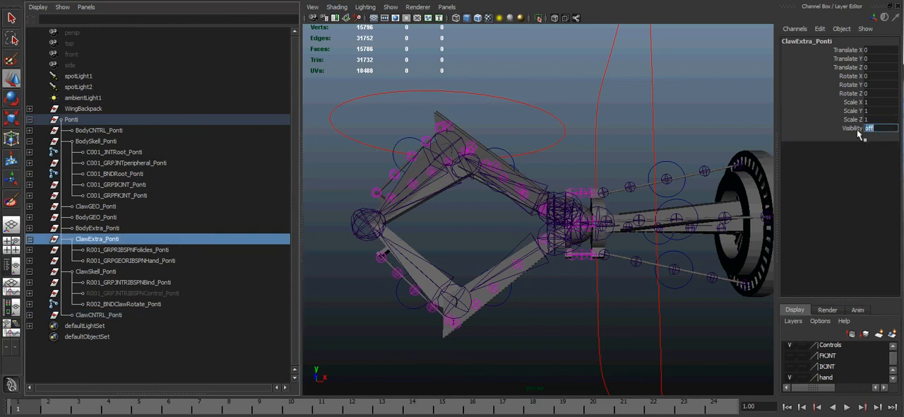
{"action": "type", "text": "1"}
{"action": "key", "text": "Return"}
Step: Select the upper finger's ribbon surface, R014_GEORIBSPNHand_Ponti, and examine the joints along it up close
{"action": "left_click_drag", "start_coordinate": [526, 200], "coordinate": [504, 257], "text": "alt"}
{"action": "left_click_drag", "start_coordinate": [339, 199], "coordinate": [374, 238], "text": "alt"}
{"action": "left_click", "coordinate": [369, 245]}
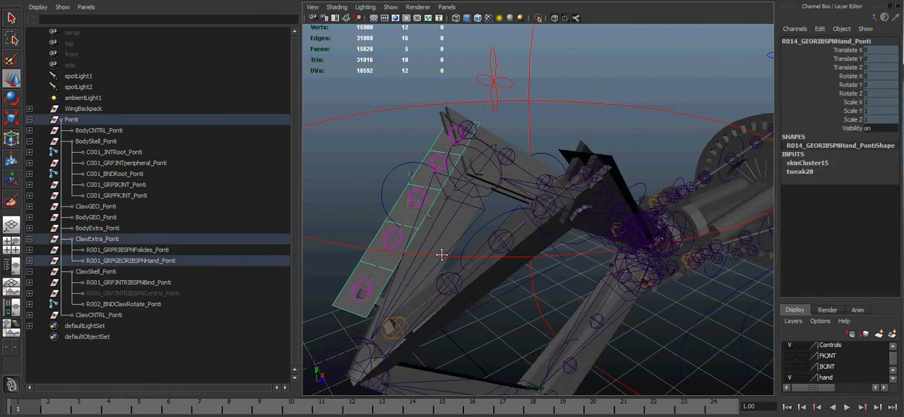
{"action": "scroll", "coordinate": [424, 250], "scroll_direction": "up", "scroll_amount": 6}
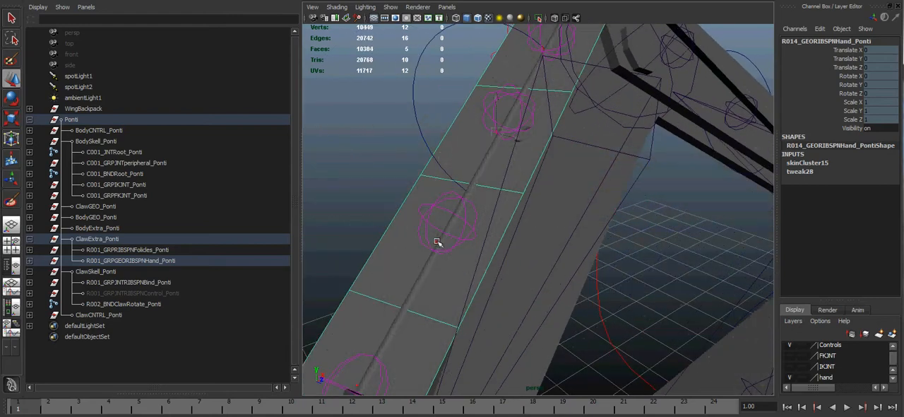
{"action": "right_click_drag", "start_coordinate": [598, 190], "coordinate": [506, 190], "text": "alt"}
{"action": "left_click_drag", "start_coordinate": [506, 190], "coordinate": [479, 209], "text": "alt"}
{"action": "middle_click_drag", "start_coordinate": [508, 221], "coordinate": [527, 241], "text": "alt"}
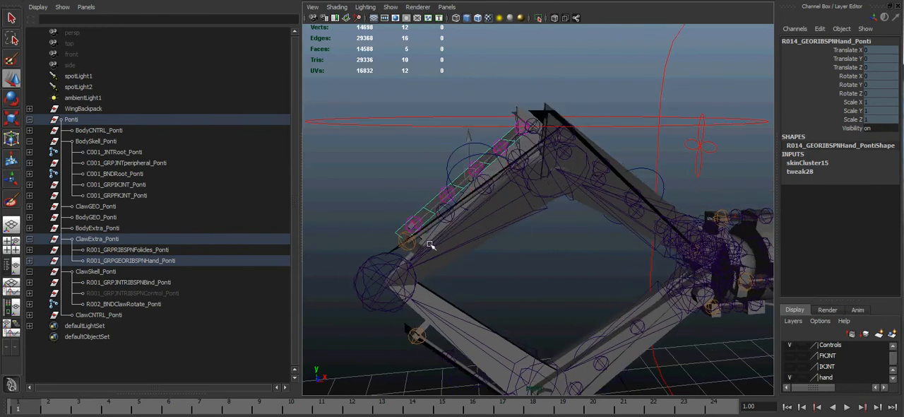
Step: Turn on the visibility of the ribbon control joint group R001_GRPJNTRIBSPNControl_Ponti
{"action": "left_click", "coordinate": [154, 283]}
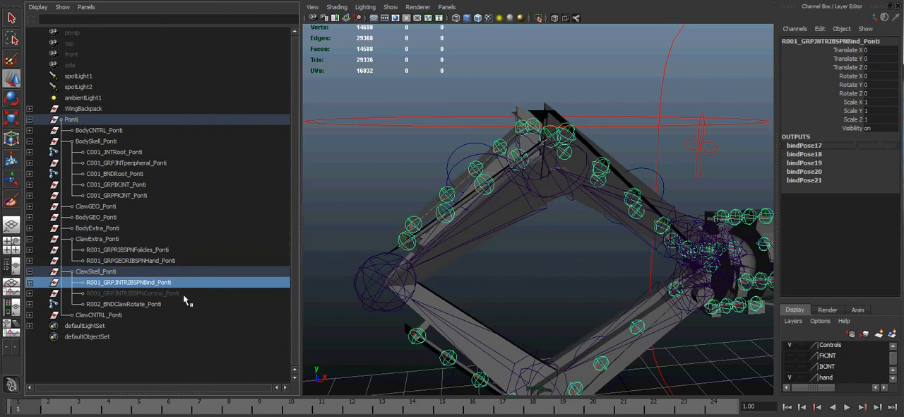
{"action": "left_click", "coordinate": [173, 293]}
{"action": "double_click", "coordinate": [872, 130]}
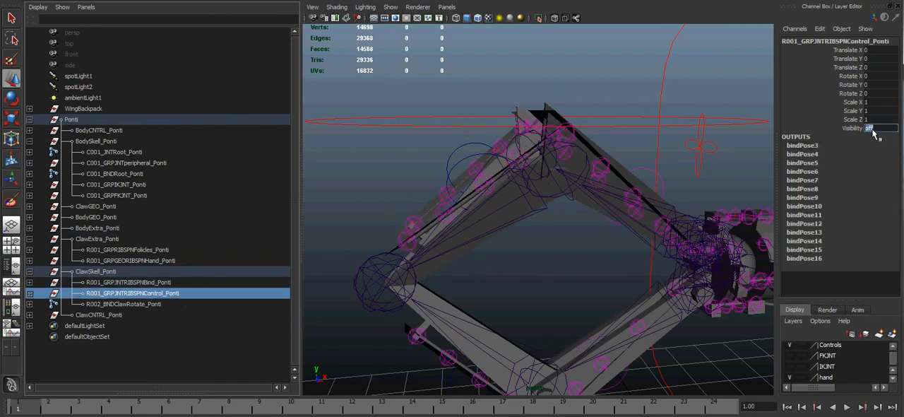
{"action": "key", "text": "Return"}
Step: Examine the ribbon control joints across the claw, ending close up on the lower finger's ribbon
{"action": "left_click_drag", "start_coordinate": [685, 271], "coordinate": [631, 239], "text": "alt"}
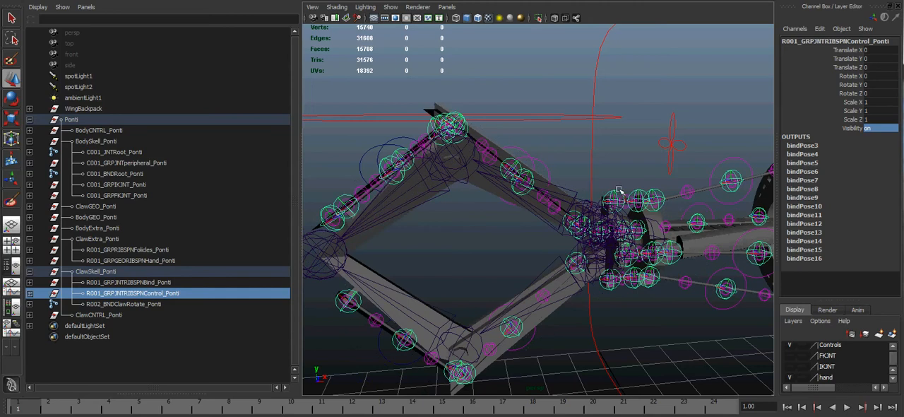
{"action": "middle_click_drag", "start_coordinate": [612, 331], "coordinate": [464, 311], "text": "alt"}
{"action": "right_click_drag", "start_coordinate": [477, 304], "coordinate": [587, 171], "text": "alt"}
{"action": "middle_click_drag", "start_coordinate": [440, 255], "coordinate": [634, 288], "text": "alt"}
{"action": "right_click_drag", "start_coordinate": [633, 289], "coordinate": [581, 266], "text": "alt"}
{"action": "left_click_drag", "start_coordinate": [581, 266], "coordinate": [522, 241], "text": "alt"}
{"action": "right_click_drag", "start_coordinate": [522, 241], "coordinate": [555, 242], "text": "alt"}
Step: Select R001_CNTRLClawChord_Ponti on the lower finger, test-move it twice and undo each move
{"action": "left_click", "coordinate": [557, 244]}
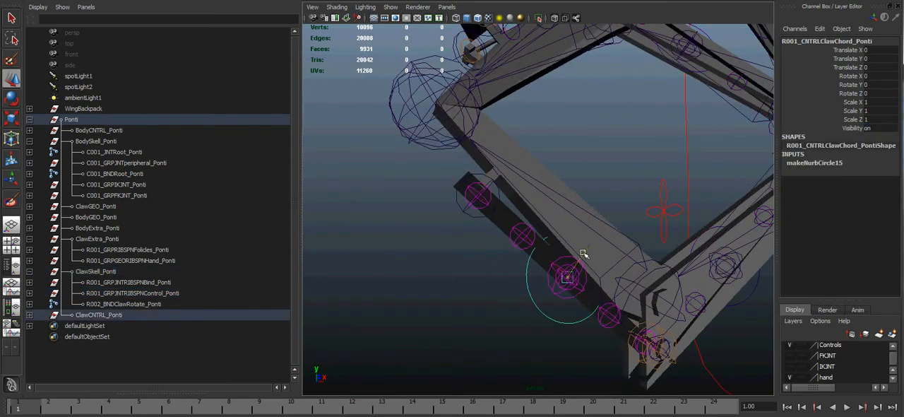
{"action": "left_click_drag", "start_coordinate": [554, 284], "coordinate": [494, 304]}
{"action": "key", "text": "ctrl+z"}
{"action": "left_click_drag", "start_coordinate": [592, 249], "coordinate": [550, 272]}
{"action": "key", "text": "ctrl+z"}
Step: Inspect the ribbon joint R038_JNTRIBSPNClaw_Ponti, test-move the lower finger's chord control again and undo the move
{"action": "left_click", "coordinate": [514, 233]}
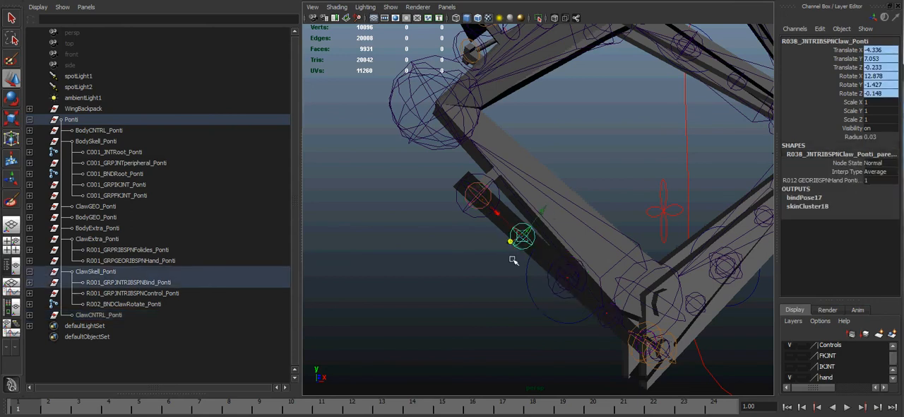
{"action": "left_click", "coordinate": [591, 248]}
{"action": "left_click_drag", "start_coordinate": [591, 248], "coordinate": [559, 289]}
{"action": "left_click_drag", "start_coordinate": [596, 229], "coordinate": [566, 222]}
{"action": "key", "text": "ctrl+z"}
Step: Examine the whole claw rig from several angles with its ribbons, joints and chord controls displayed
{"action": "middle_click_drag", "start_coordinate": [656, 169], "coordinate": [497, 282], "text": "alt"}
{"action": "right_click_drag", "start_coordinate": [607, 232], "coordinate": [581, 210], "text": "alt"}
{"action": "left_click_drag", "start_coordinate": [613, 196], "coordinate": [572, 216], "text": "alt"}
{"action": "right_click_drag", "start_coordinate": [618, 237], "coordinate": [515, 220], "text": "alt"}
{"action": "middle_click_drag", "start_coordinate": [585, 252], "coordinate": [553, 261], "text": "alt"}
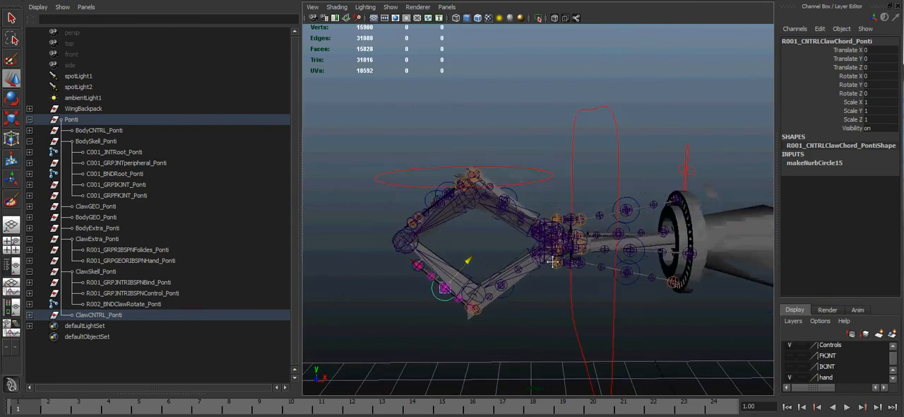
{"action": "mouse_move", "coordinate": [553, 261]}
{"action": "left_mouse_down", "text": "alt"}
{"action": "mouse_move", "coordinate": [545, 256]}
{"action": "mouse_move", "coordinate": [561, 272]}
{"action": "left_mouse_up", "text": "alt"}
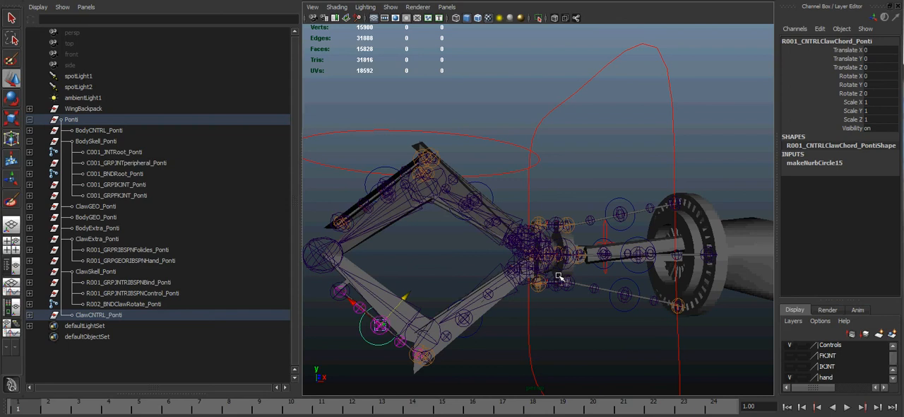
{"action": "mouse_move", "coordinate": [401, 416]}
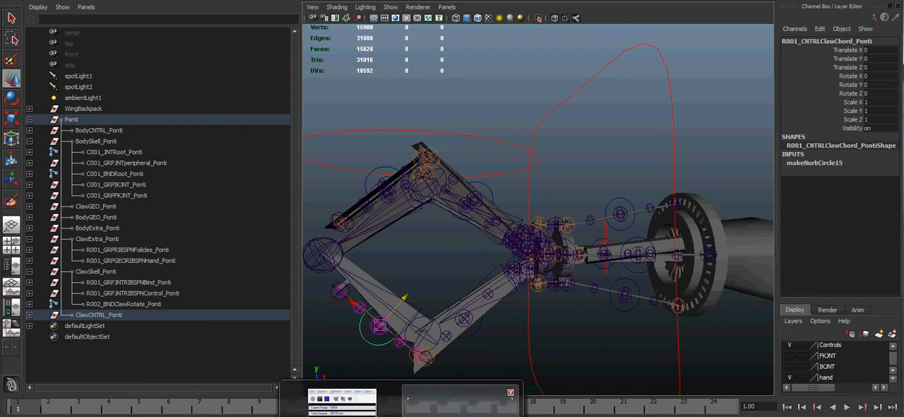